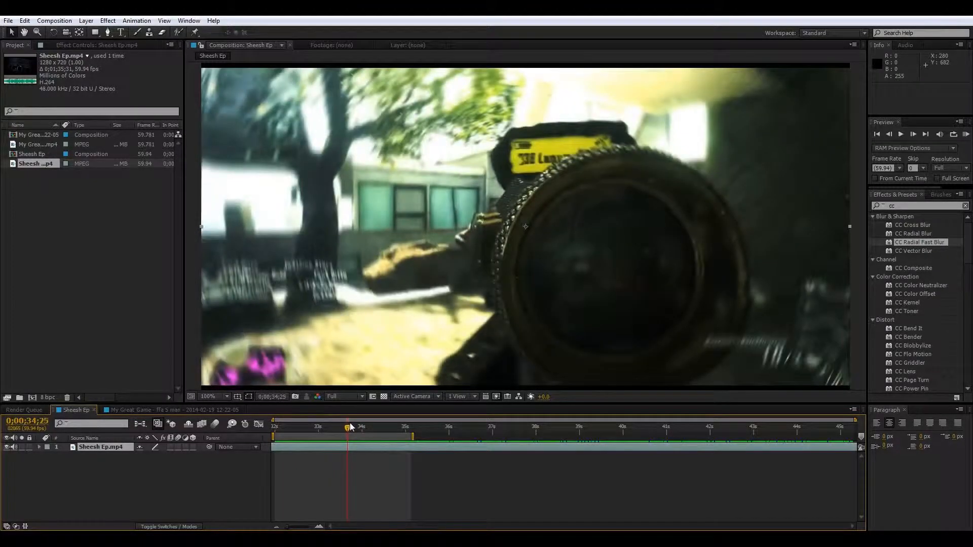
# Play the RAM preview of the Sheesh Ep composition's work area and scrub on to 0;00;36;44.
pyautogui.click(966, 135)
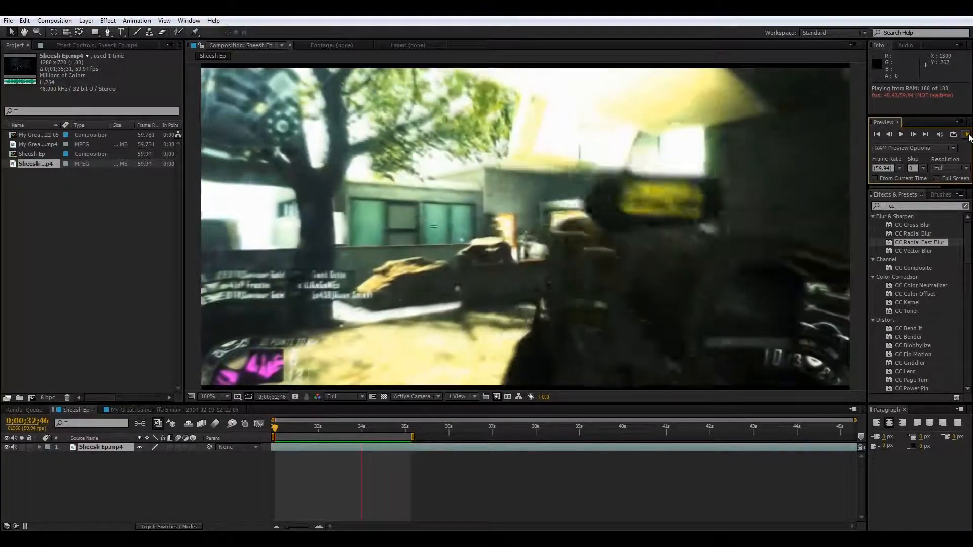
pyautogui.click(966, 134)
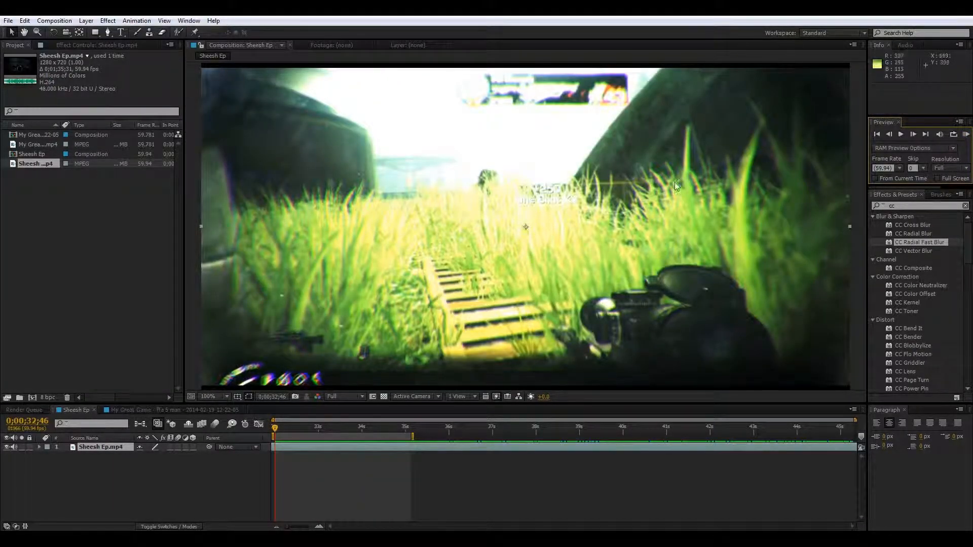
pyautogui.click(966, 135)
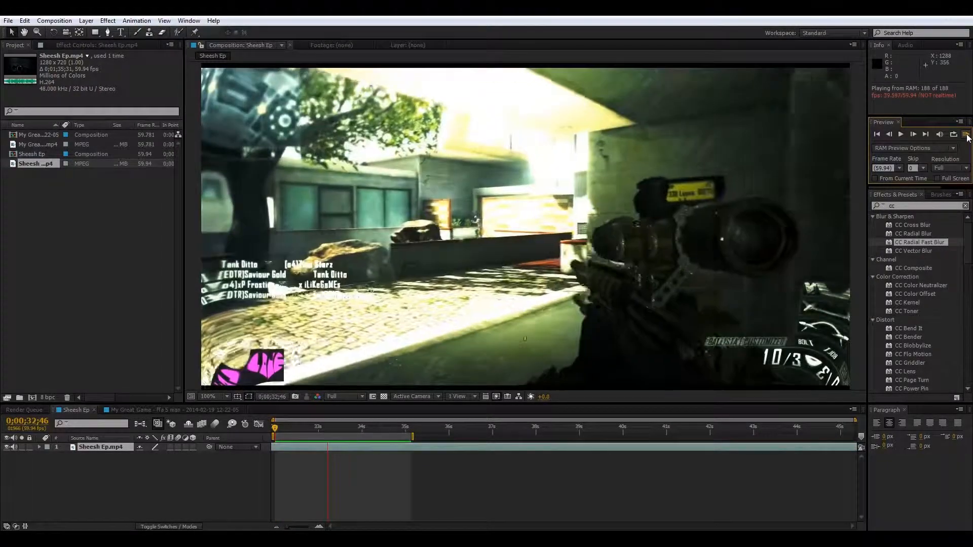
pyautogui.click(965, 136)
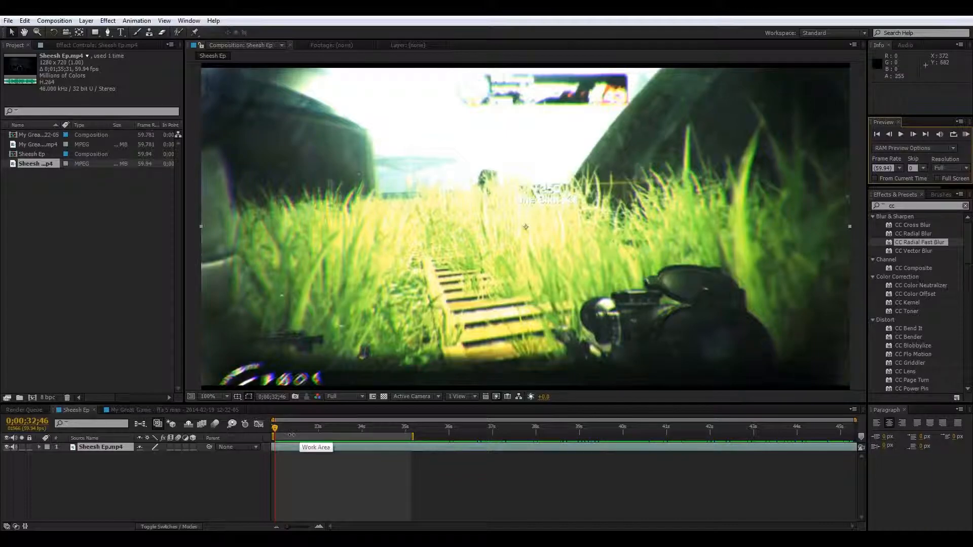
pyautogui.moveTo(276, 427); pyautogui.dragTo(450, 420)
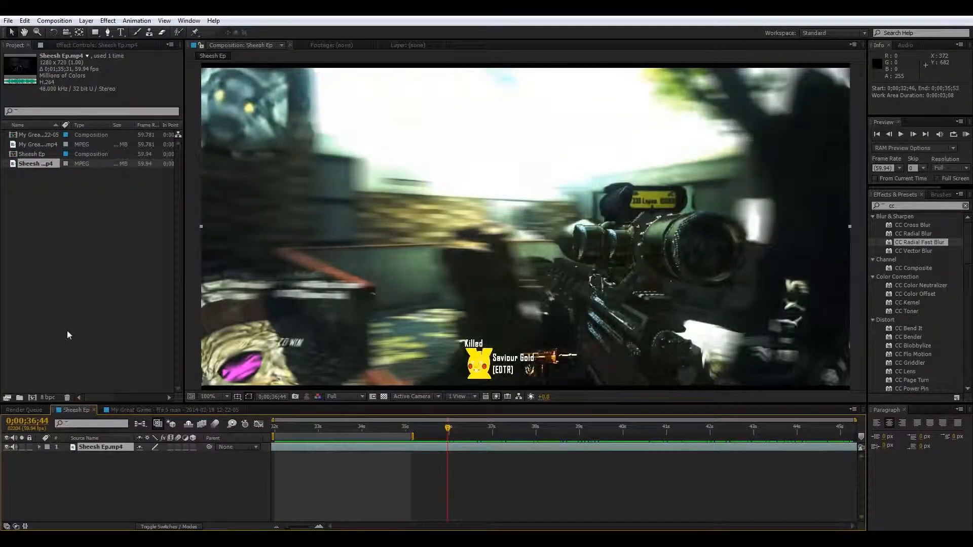
# Create a new composition from the My Great Game MP4 footage and set the playhead near its start.
pyautogui.click(36, 149)
pyautogui.moveTo(31, 144); pyautogui.dragTo(57, 275)
pyautogui.moveTo(56, 388); pyautogui.dragTo(33, 394)
pyautogui.click(308, 426)
pyautogui.moveTo(308, 424); pyautogui.dragTo(277, 427)
# Enable time remapping on the clip's layer in the new composition.
pyautogui.rightClick(312, 446)
pyautogui.click(309, 446)
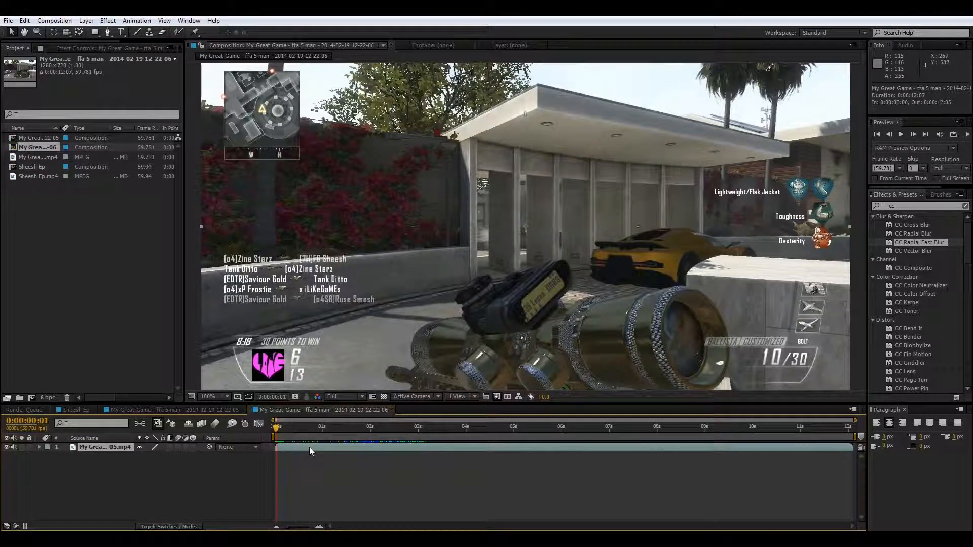
pyautogui.hotkey('ctrl', 'alt', 't')
pyautogui.rightClick(309, 447)
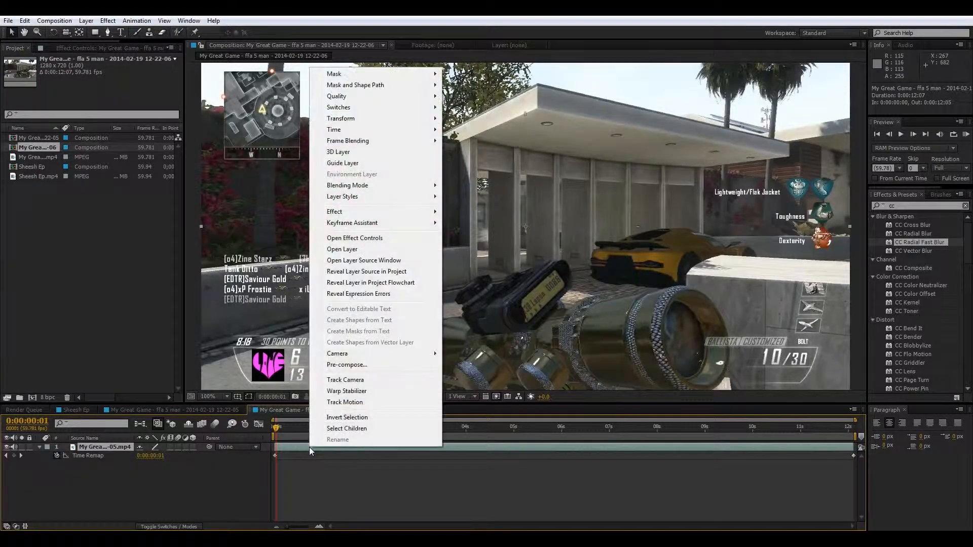
pyautogui.moveTo(386, 129)
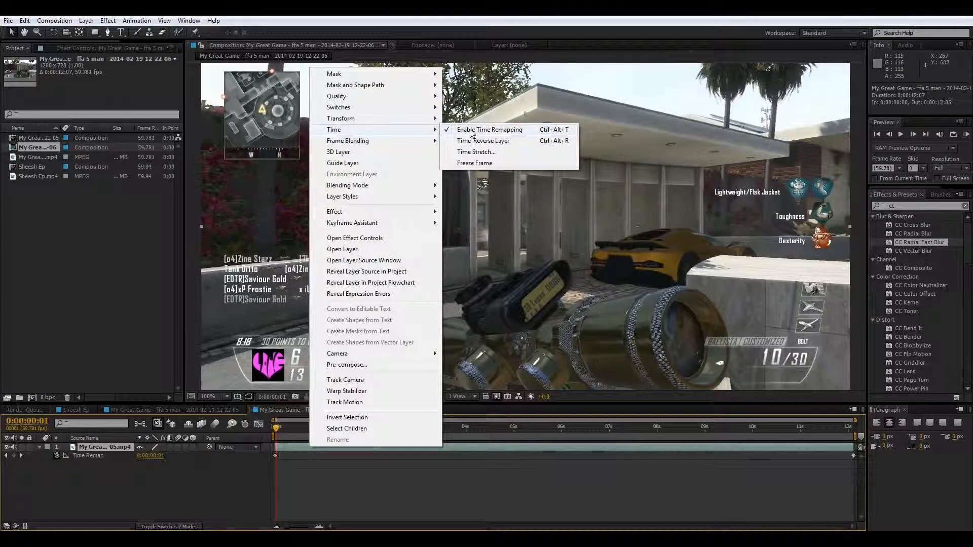
pyautogui.click(258, 472)
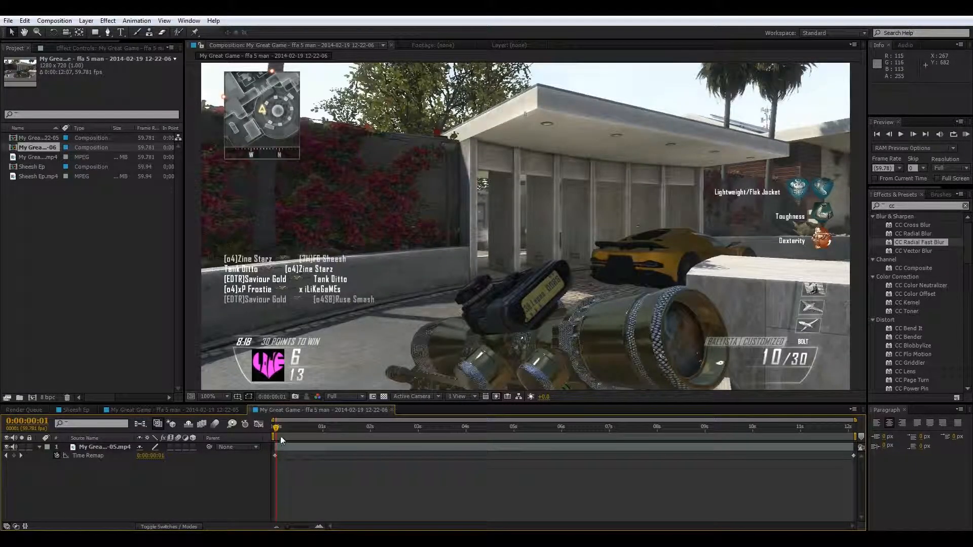
# Split the gameplay layer at 0:00:01:07.
pyautogui.moveTo(276, 430); pyautogui.dragTo(328, 439)
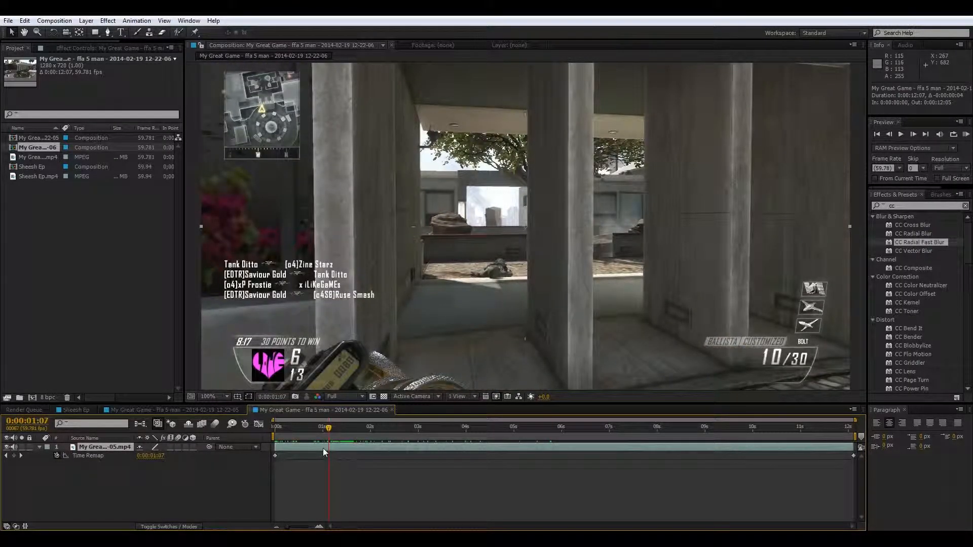
pyautogui.hotkey('ctrl', 'shift', 'd')
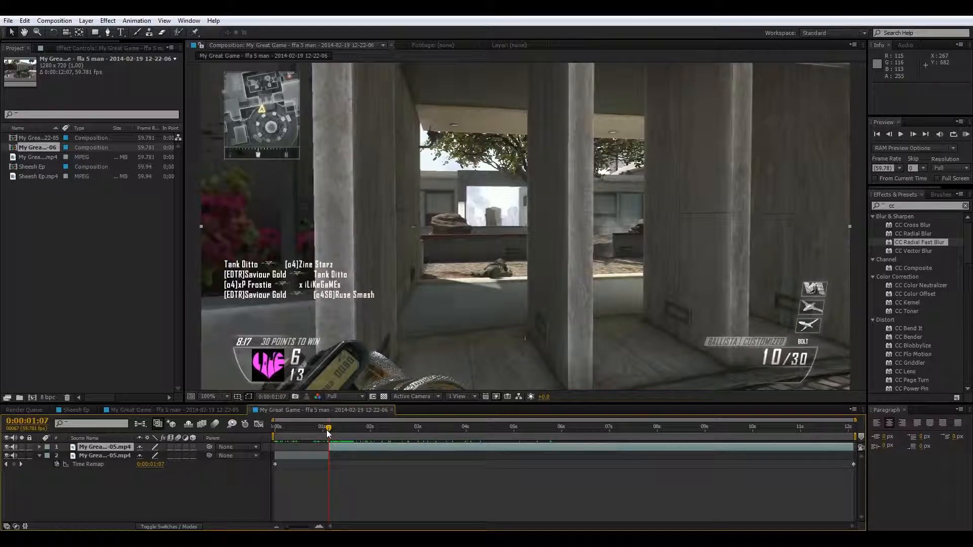
pyautogui.click(22, 23)
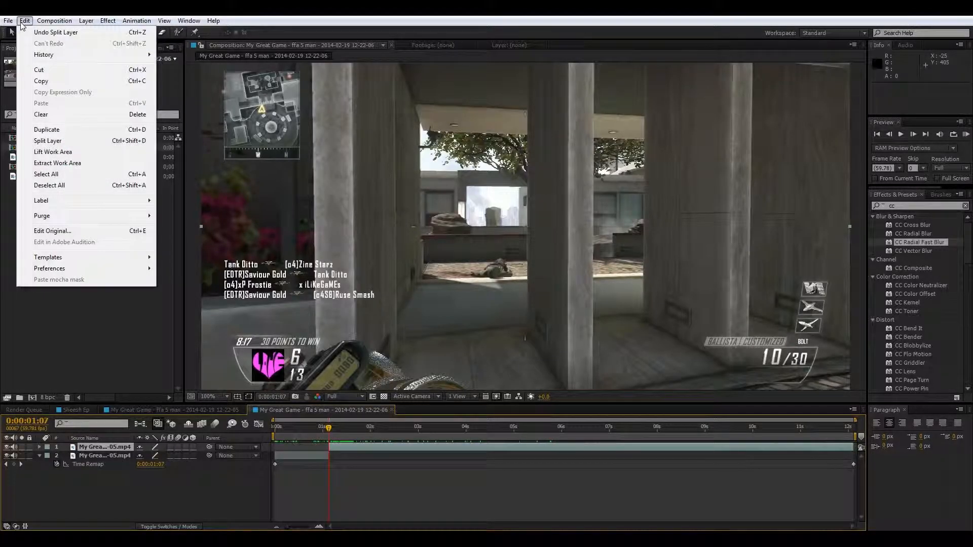
pyautogui.click(344, 484)
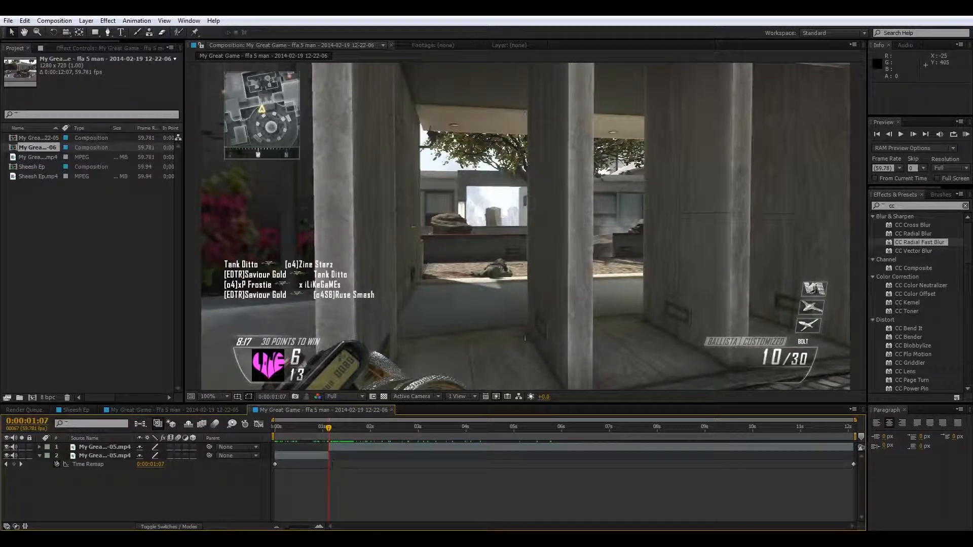
# Slide the second segment about 38 frames earlier and trim off its part before 0:00:01:07.
pyautogui.click(360, 447)
pyautogui.moveTo(394, 445); pyautogui.dragTo(326, 446)
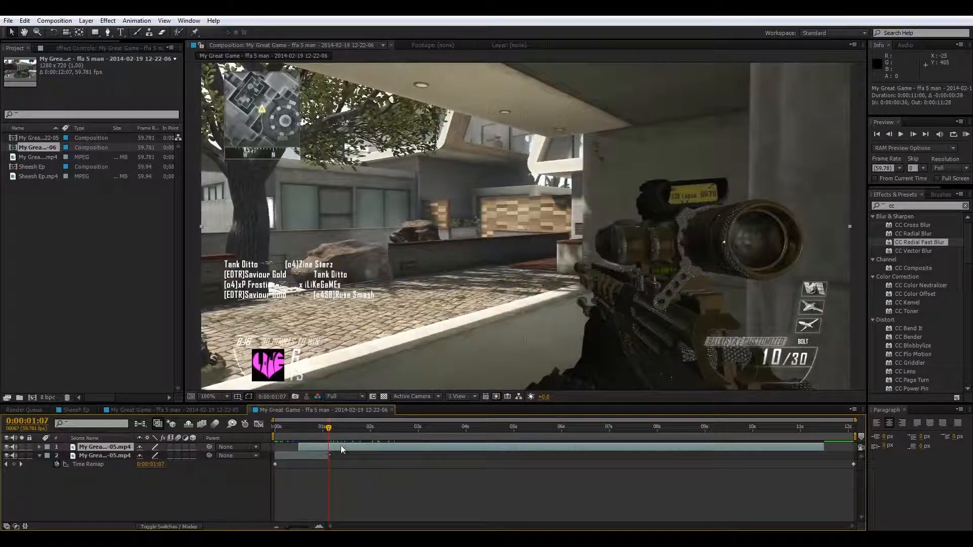
pyautogui.hotkey('ctrl', 'shift', 'd')
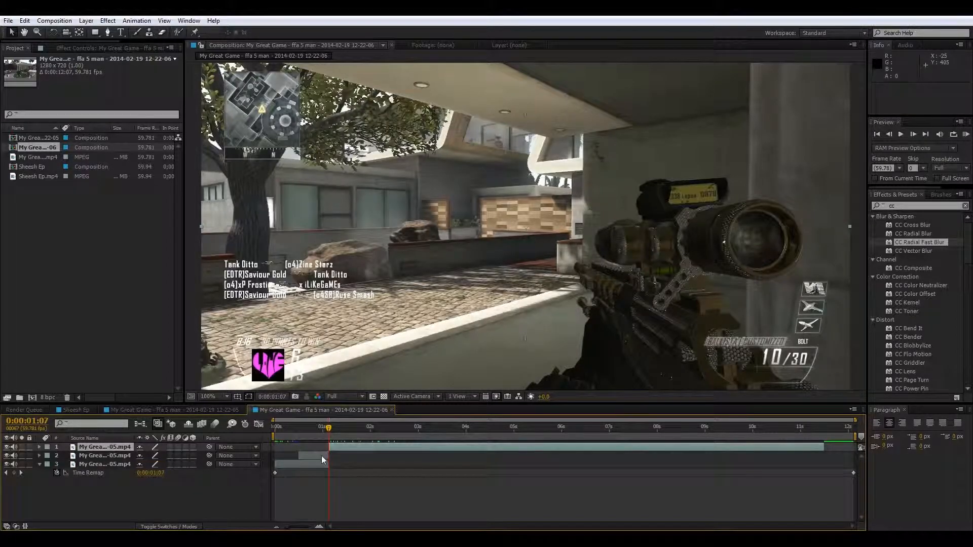
pyautogui.click(320, 455)
pyautogui.press('Delete')
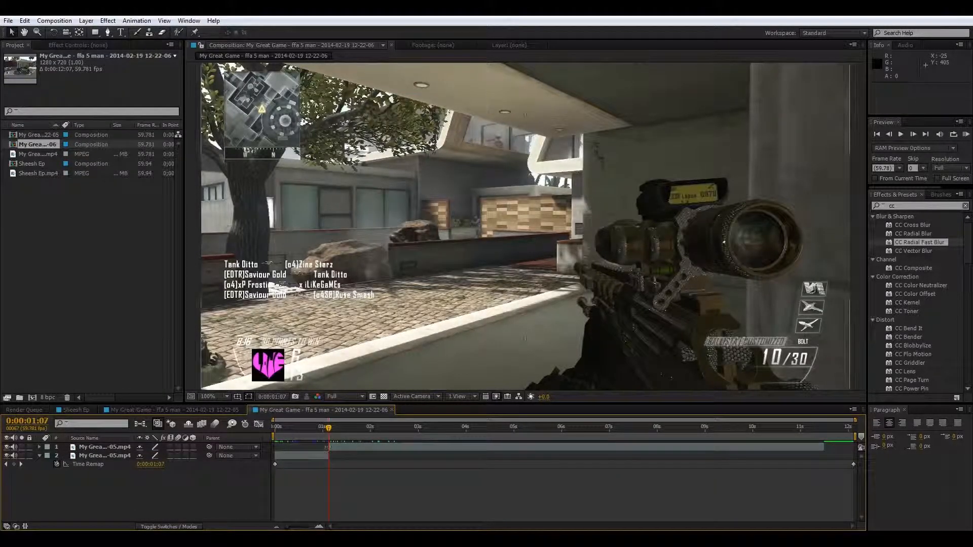
# Split the second segment at 0:00:01:34.
pyautogui.click(321, 429)
pyautogui.moveTo(320, 432); pyautogui.dragTo(349, 453)
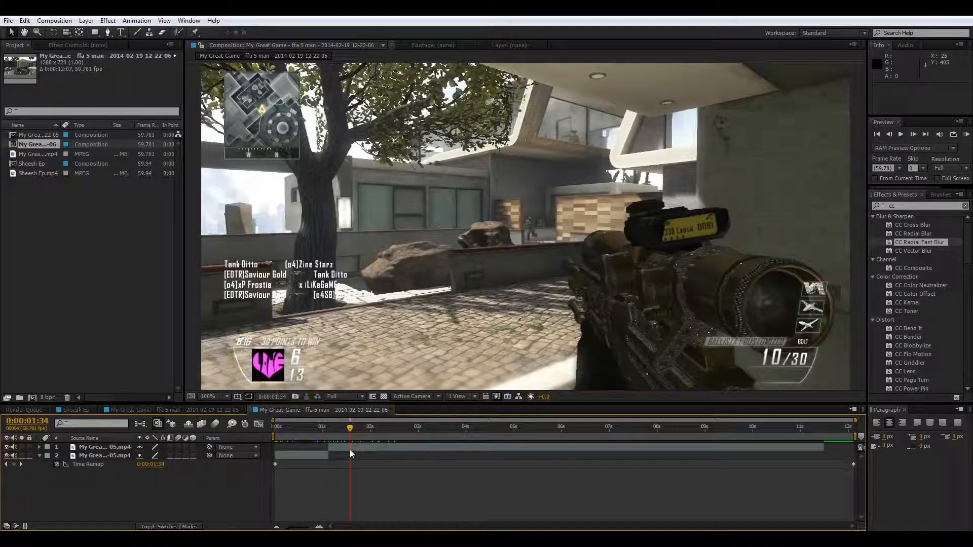
pyautogui.click(362, 443)
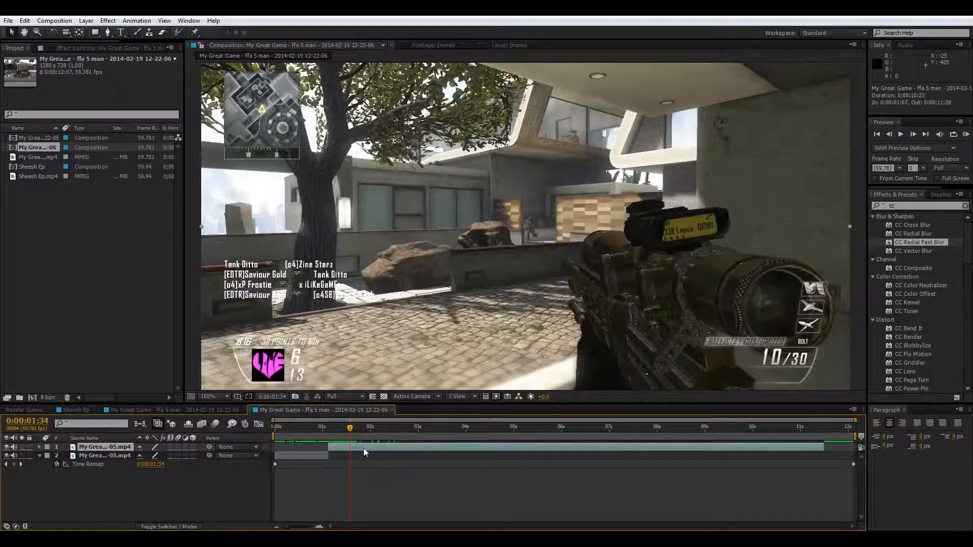
pyautogui.hotkey('ctrl', 'shift', 'd')
# Slide the last segment about 12 frames earlier and trim off its part before 0:00:01:34.
pyautogui.moveTo(384, 445); pyautogui.dragTo(375, 446)
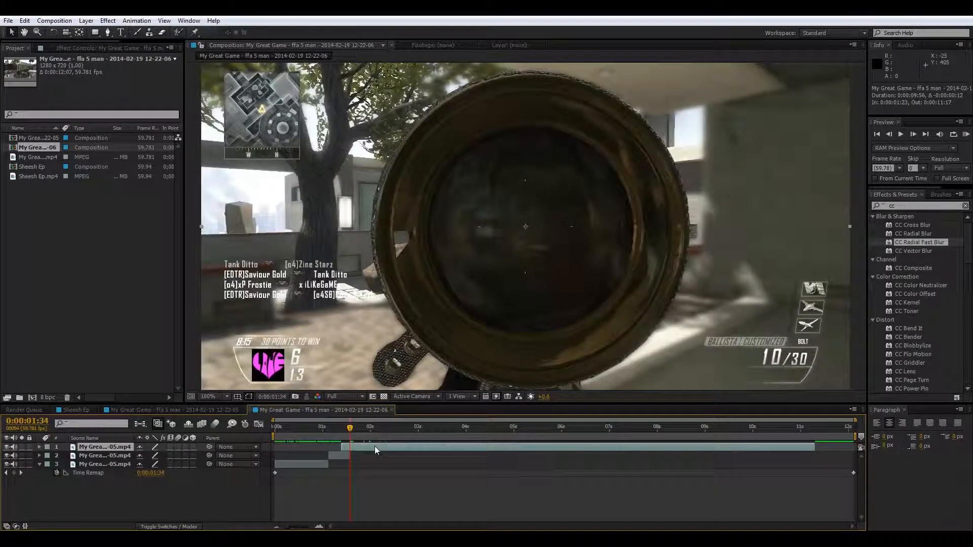
pyautogui.hotkey('ctrl', 'shift', 'd')
pyautogui.click(343, 456)
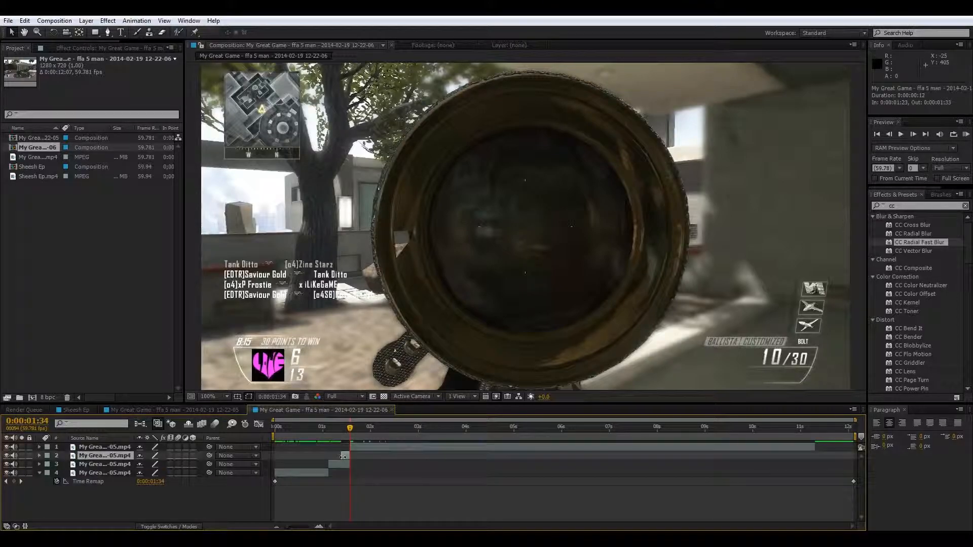
pyautogui.press('Delete')
# Apply CC Radial Blur to the short middle segment and keyframe its Amount at 8 at 0:00:01:07.
pyautogui.moveTo(349, 430); pyautogui.dragTo(327, 438)
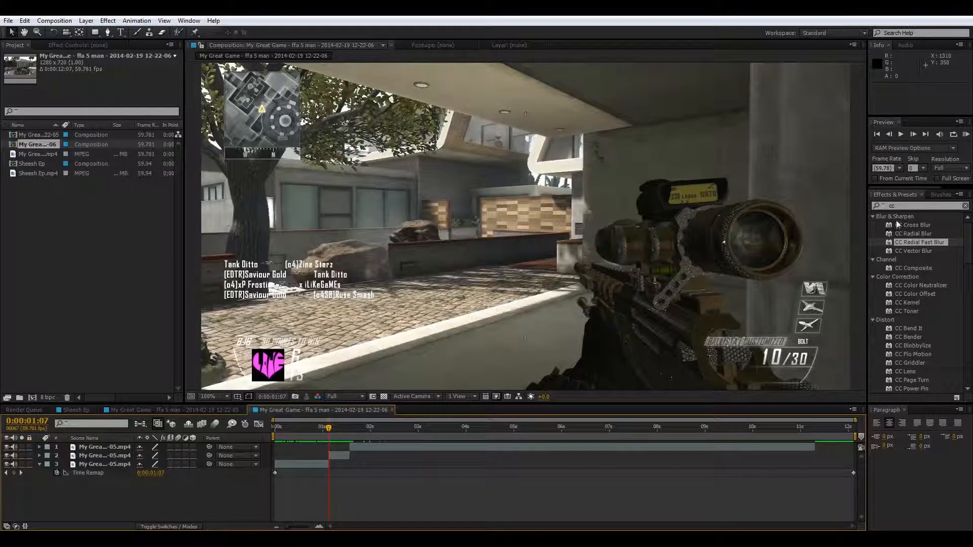
pyautogui.moveTo(907, 233); pyautogui.dragTo(331, 455)
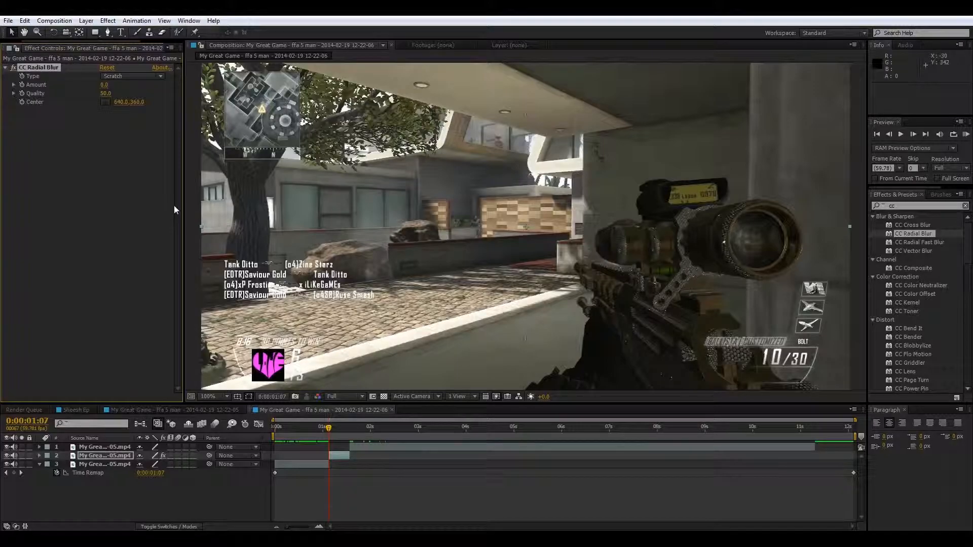
pyautogui.press('pageup')
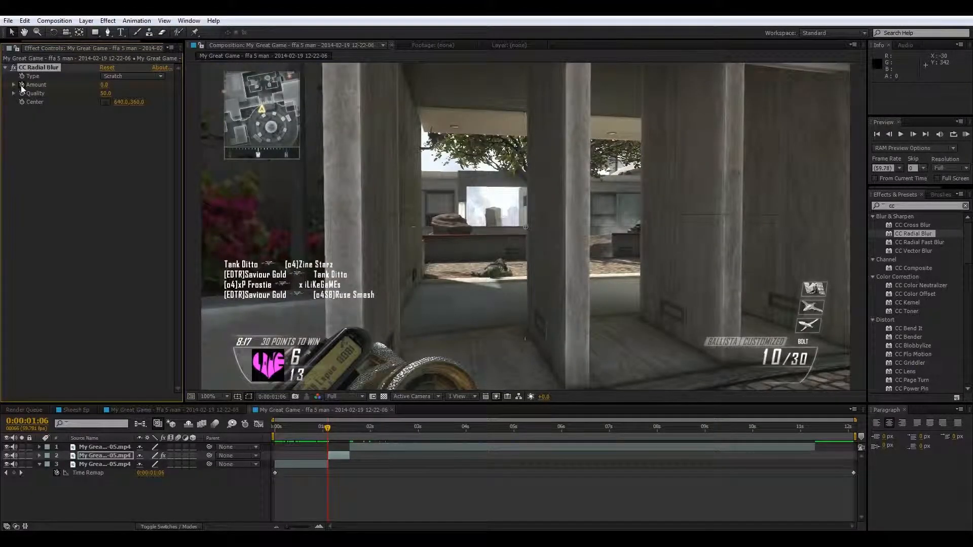
pyautogui.press('pagedown')
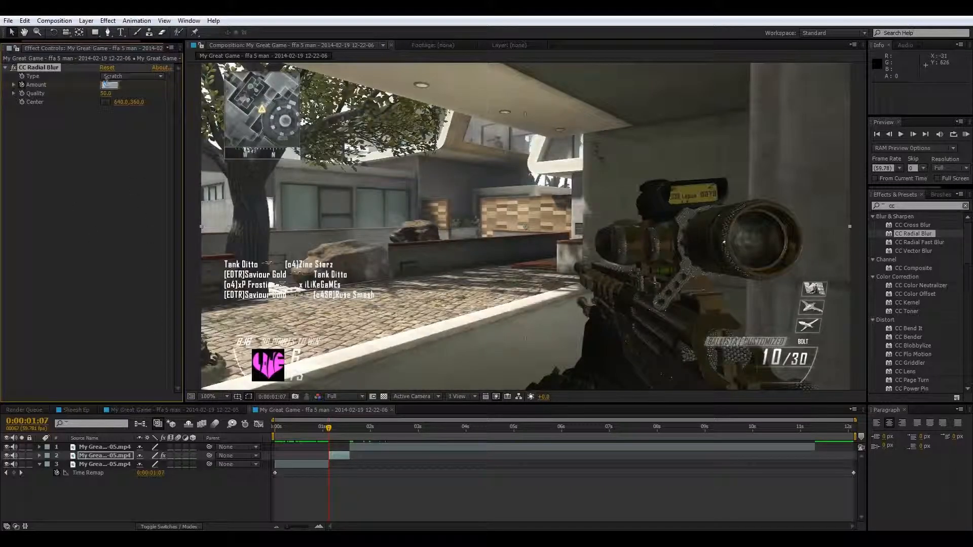
pyautogui.press('Return')
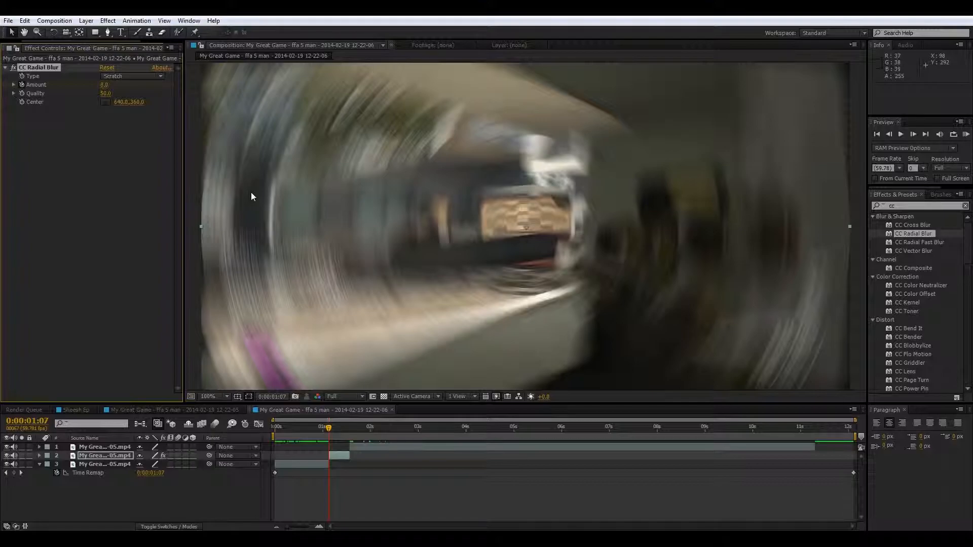
# Keyframe the middle segment's CC Radial Blur Amount at 0 at 0:00:01:15.
pyautogui.press('pagedown')
pyautogui.press('pagedown')
pyautogui.press('pagedown')
pyautogui.press('pagedown')
pyautogui.press('pagedown')
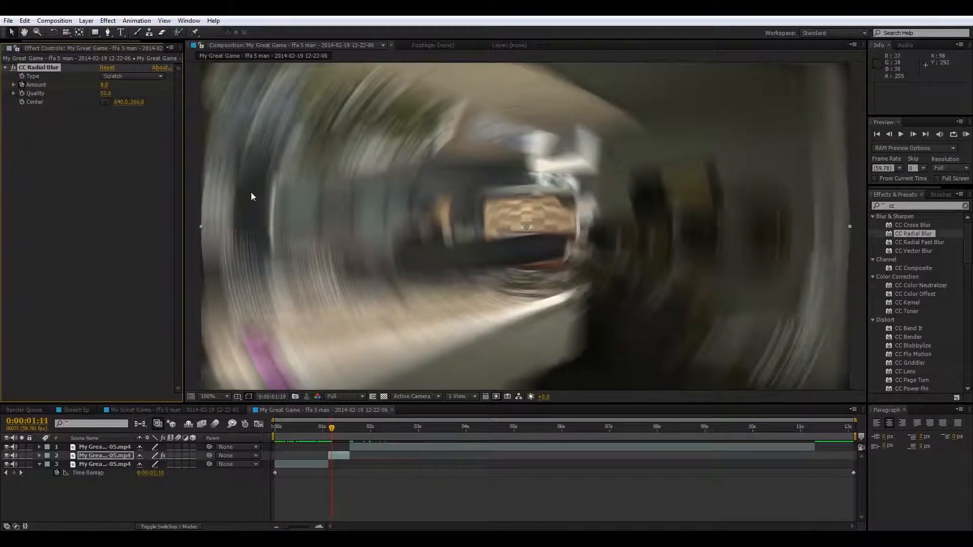
pyautogui.press('pagedown')
pyautogui.press('pagedown')
pyautogui.press('pagedown')
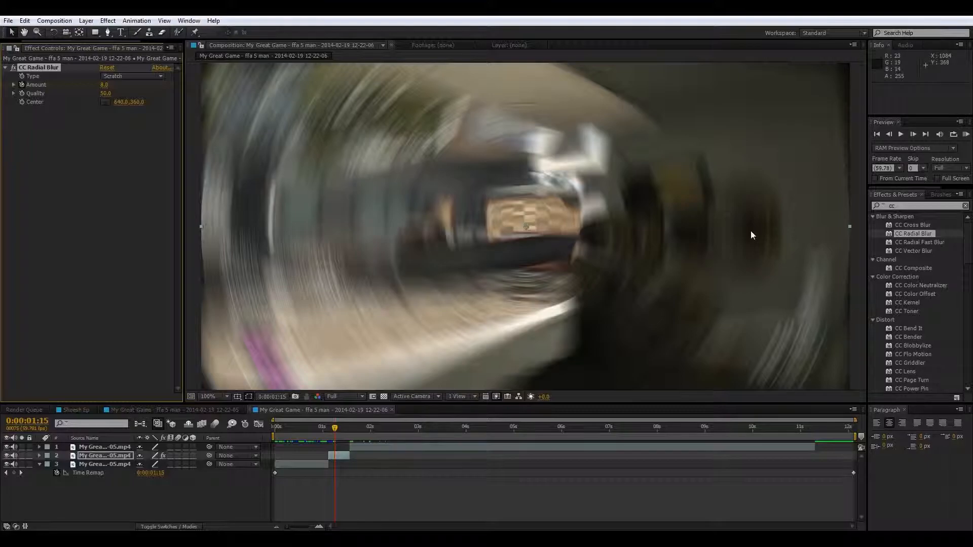
pyautogui.click(103, 84)
pyautogui.write('0')
pyautogui.press('Return')
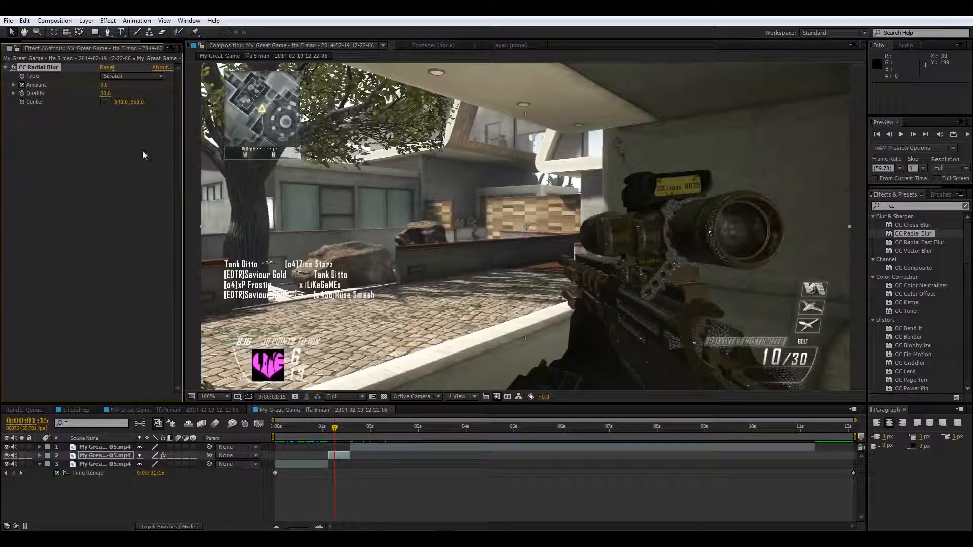
# Try a stronger CC Radial Blur Amount at 0:00:01:15 and restore it to 0.
pyautogui.moveTo(104, 86); pyautogui.dragTo(91, 82)
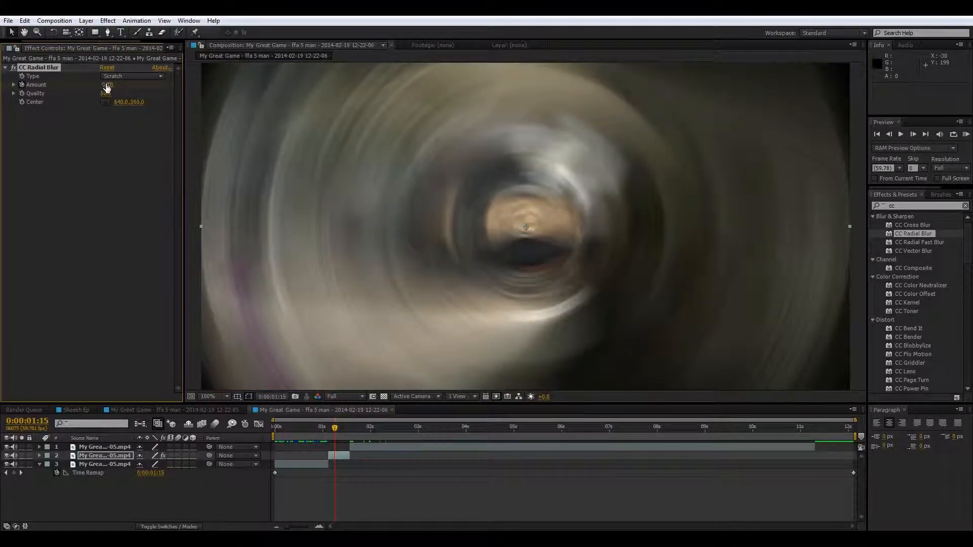
pyautogui.click(109, 86)
pyautogui.press('Return')
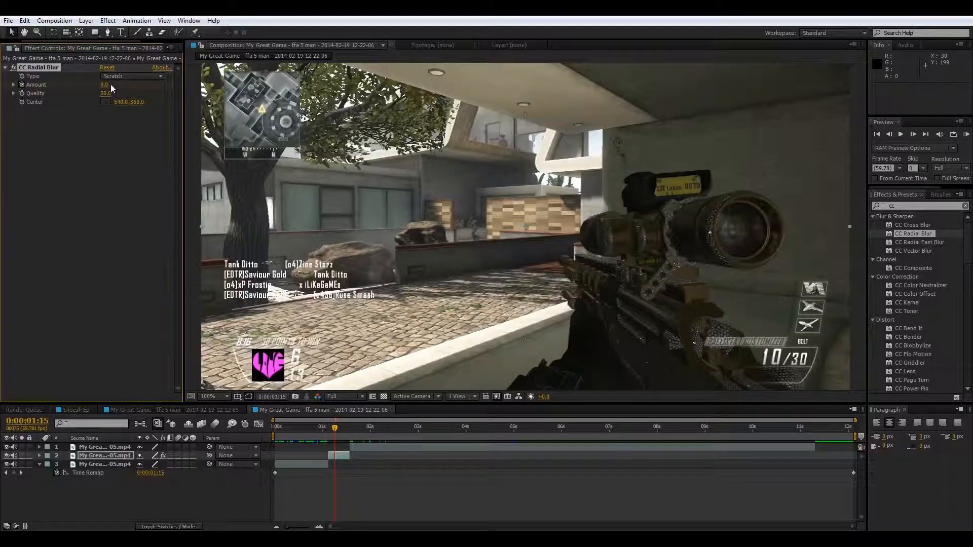
# Apply CC Radial Fast Blur to the last segment and set its Amount to 0 at 0:00:01:33.
pyautogui.moveTo(335, 429)
pyautogui.mouseDown()
pyautogui.moveTo(316, 421)
pyautogui.moveTo(348, 421)
pyautogui.mouseUp()
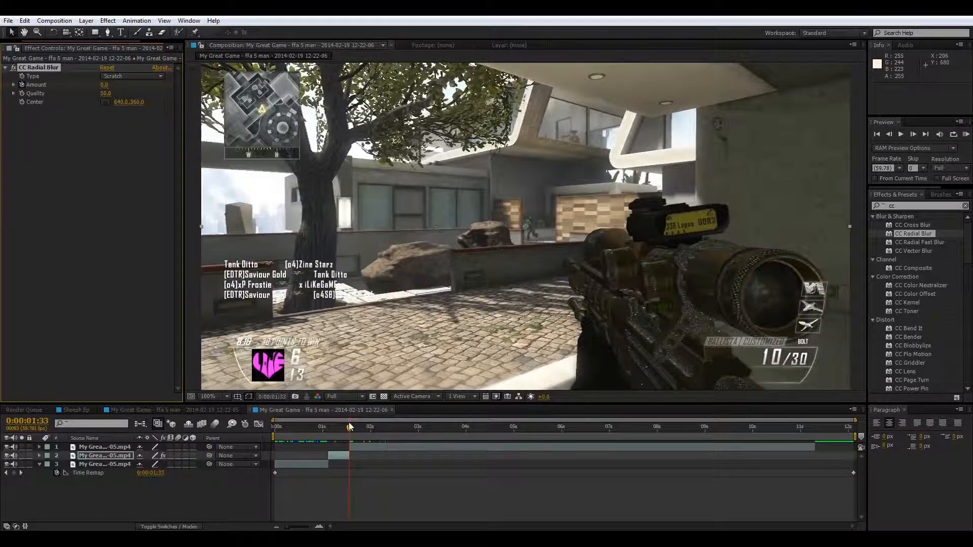
pyautogui.press('pagedown')
pyautogui.press('pageup')
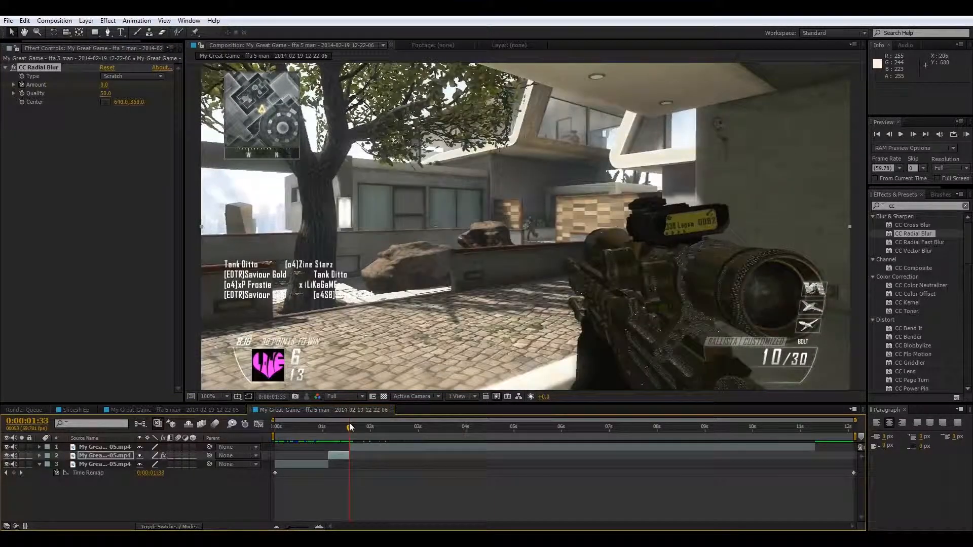
pyautogui.click(932, 241)
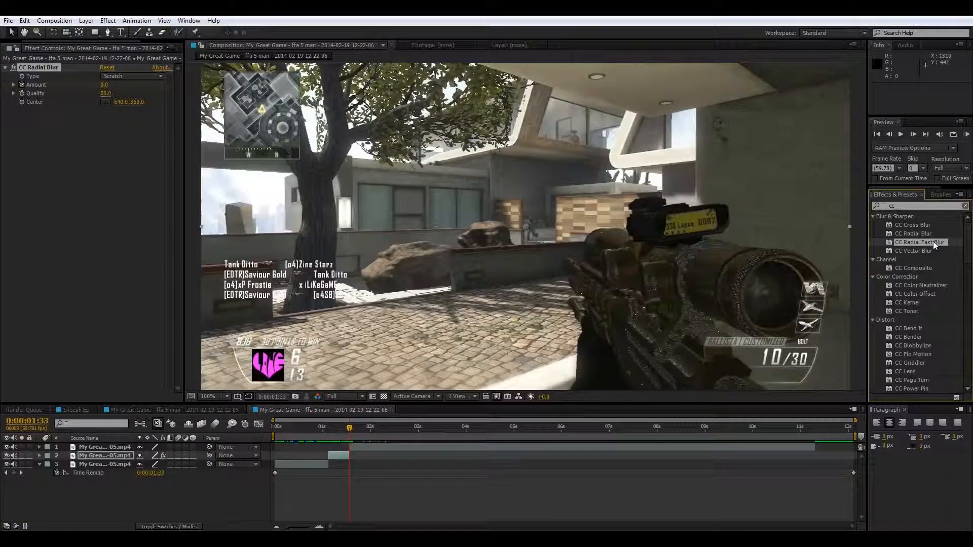
pyautogui.moveTo(936, 242); pyautogui.dragTo(421, 448)
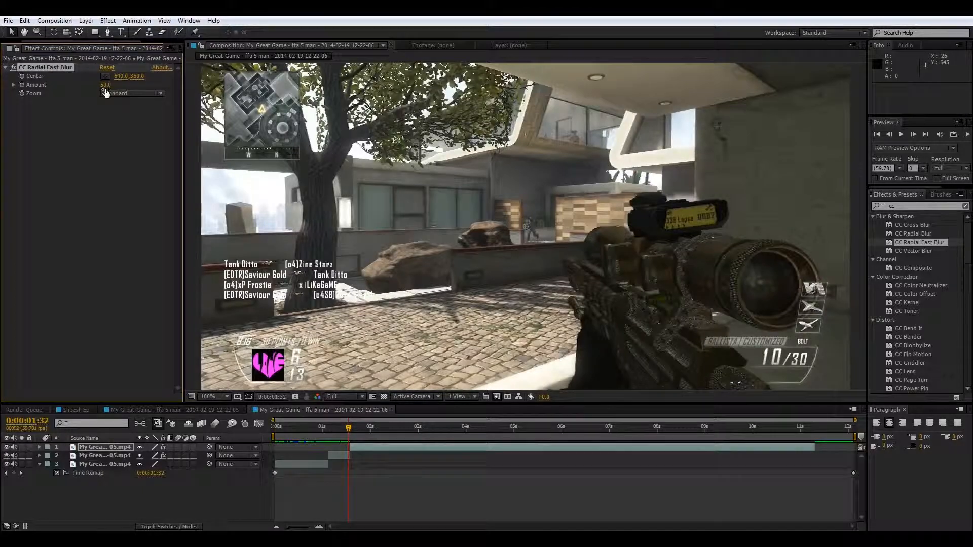
pyautogui.press('pagedown')
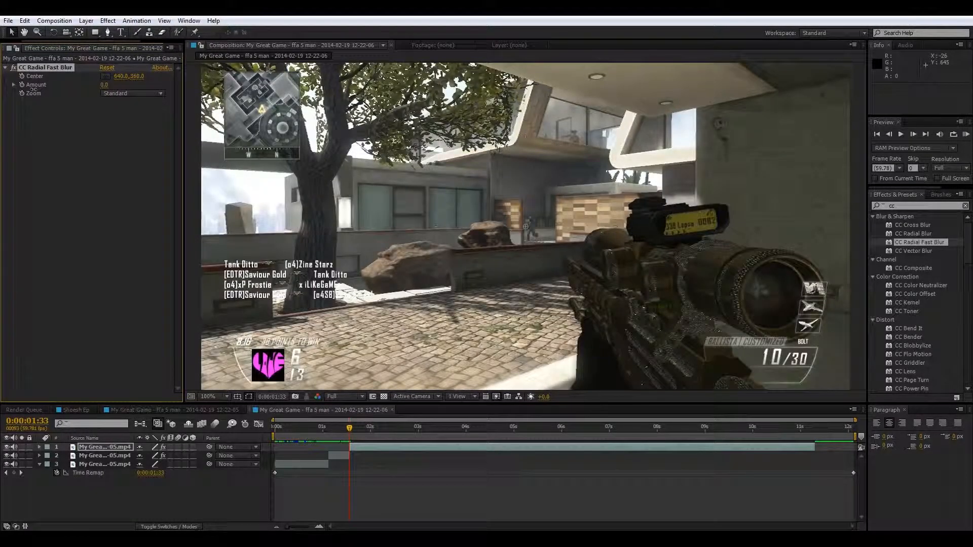
# Keyframe the last segment's CC Radial Fast Blur Amount at 64 at 0:00:01:34.
pyautogui.press('pagedown')
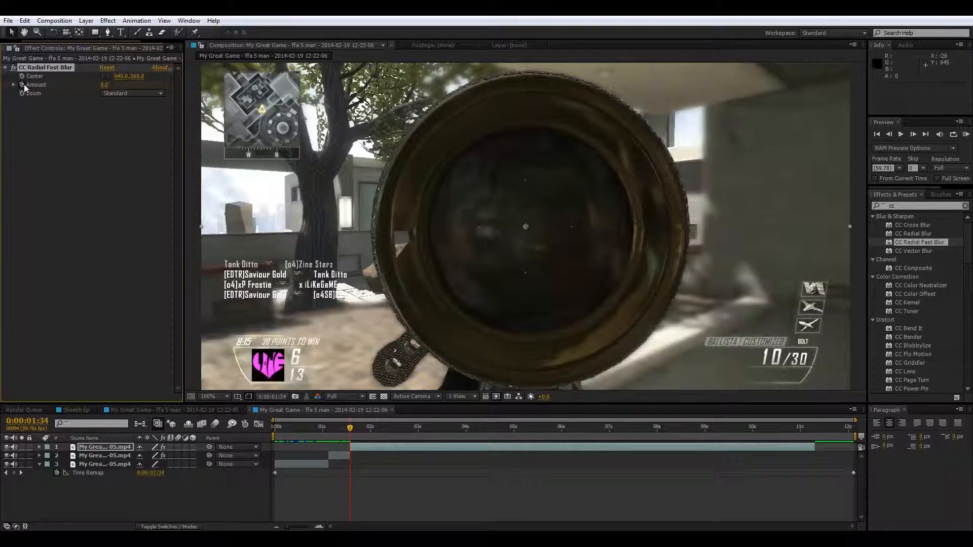
pyautogui.click(106, 85)
pyautogui.press('Return')
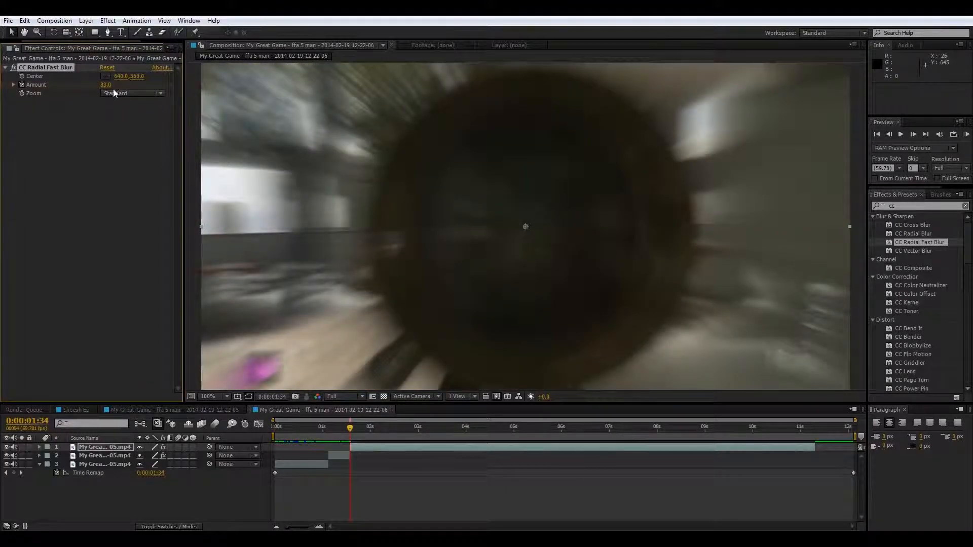
pyautogui.moveTo(108, 88); pyautogui.dragTo(100, 86)
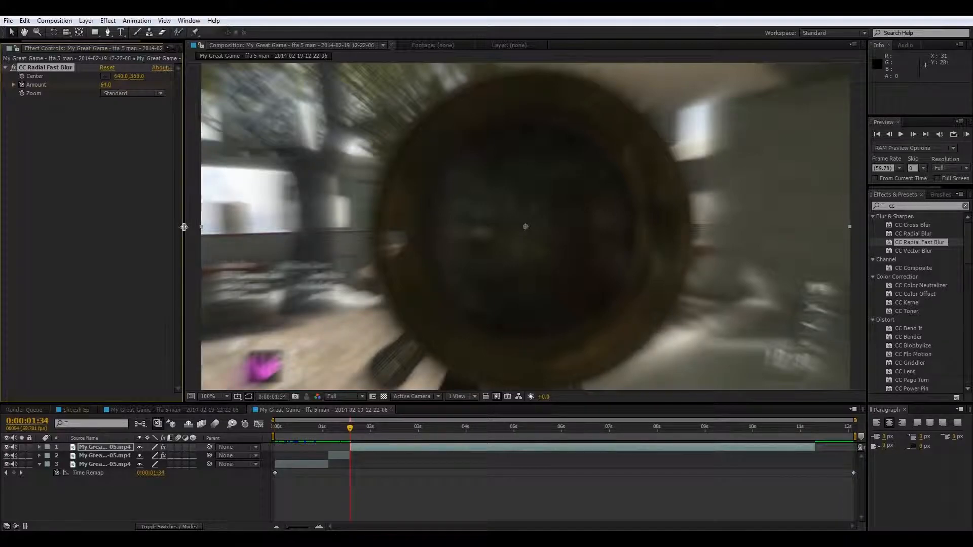
# Keyframe the last segment's CC Radial Fast Blur Amount at 0 at 0:00:01:44 and advance the current time to 0:00:02:54.
pyautogui.press('pagedown')
pyautogui.press('pagedown')
pyautogui.press('pagedown')
pyautogui.press('pagedown')
pyautogui.press('pagedown')
pyautogui.press('pagedown')
pyautogui.press('pagedown')
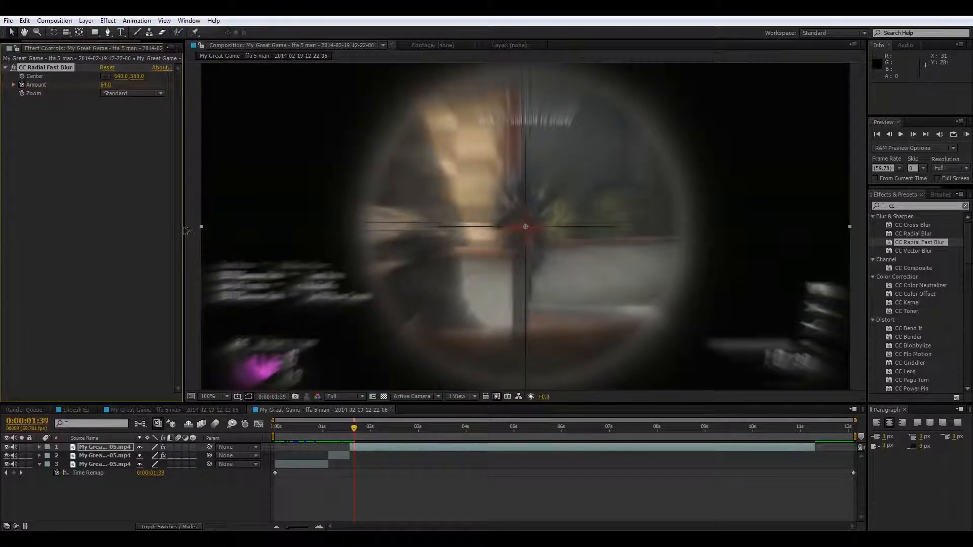
pyautogui.press('pagedown')
pyautogui.press('pagedown')
pyautogui.press('pagedown')
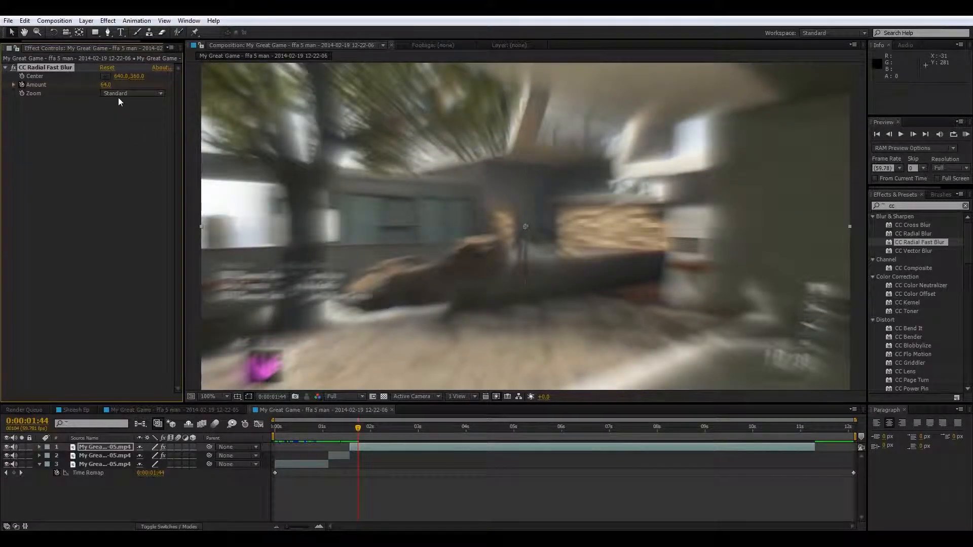
pyautogui.moveTo(108, 85); pyautogui.dragTo(30, 137)
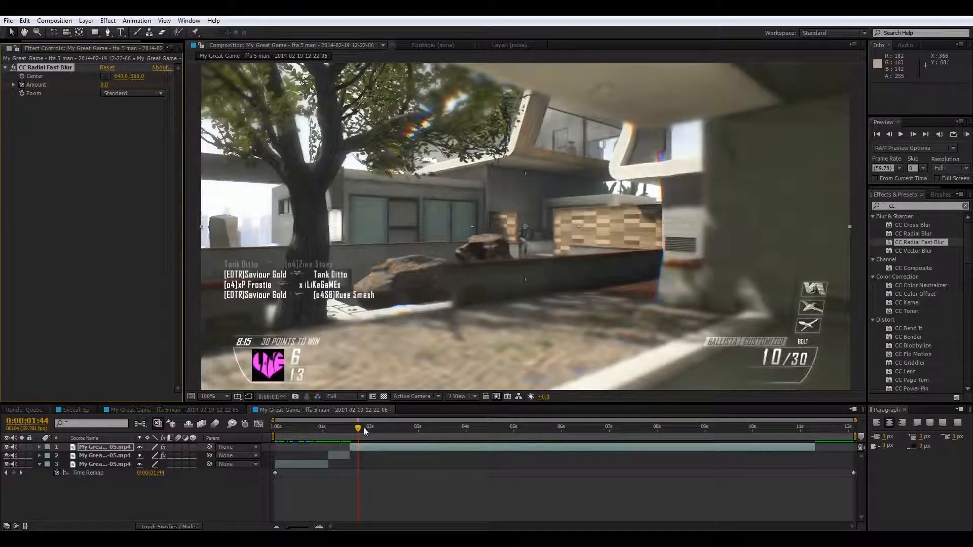
pyautogui.moveTo(361, 426); pyautogui.dragTo(415, 428)
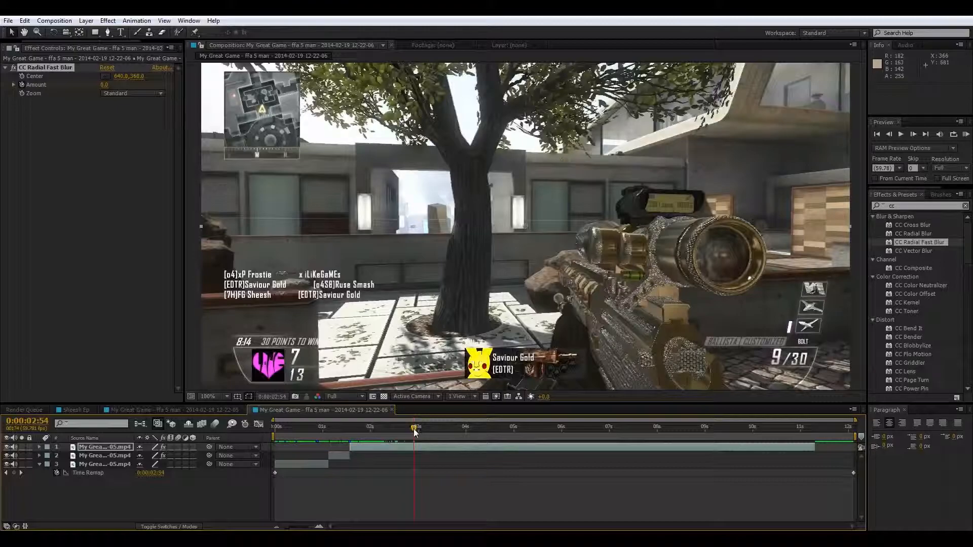